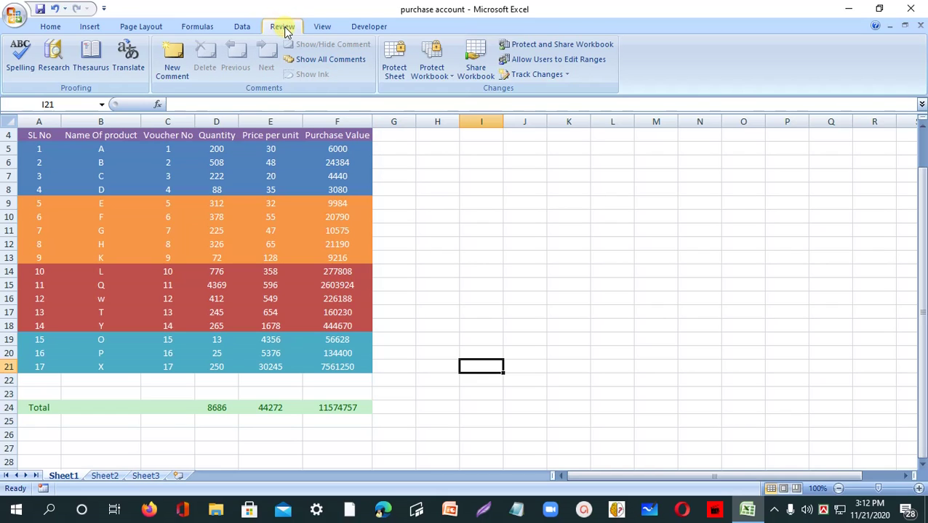
- From the Review tab, start Protect Sheet, type a password to unprotect the sheet, and accept it
{"action": "left_click", "coordinate": [48, 27]}
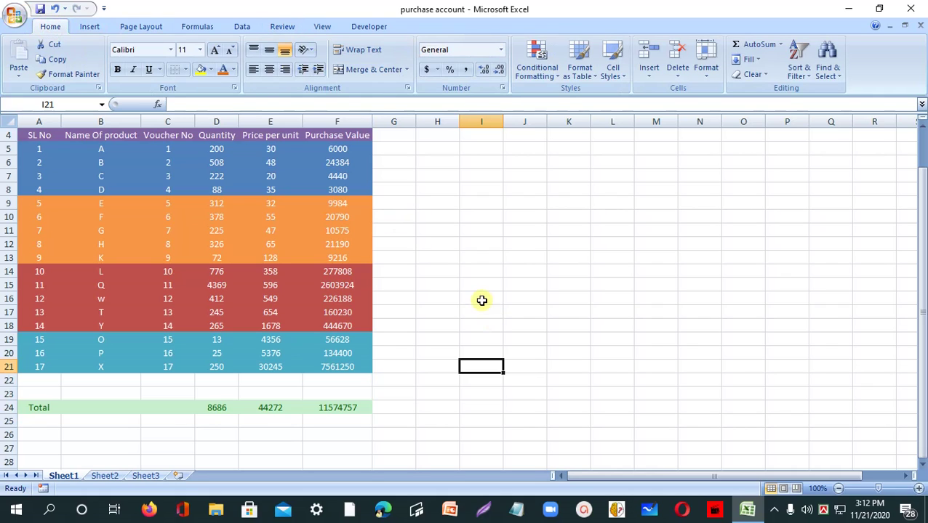
{"action": "left_click", "coordinate": [284, 28]}
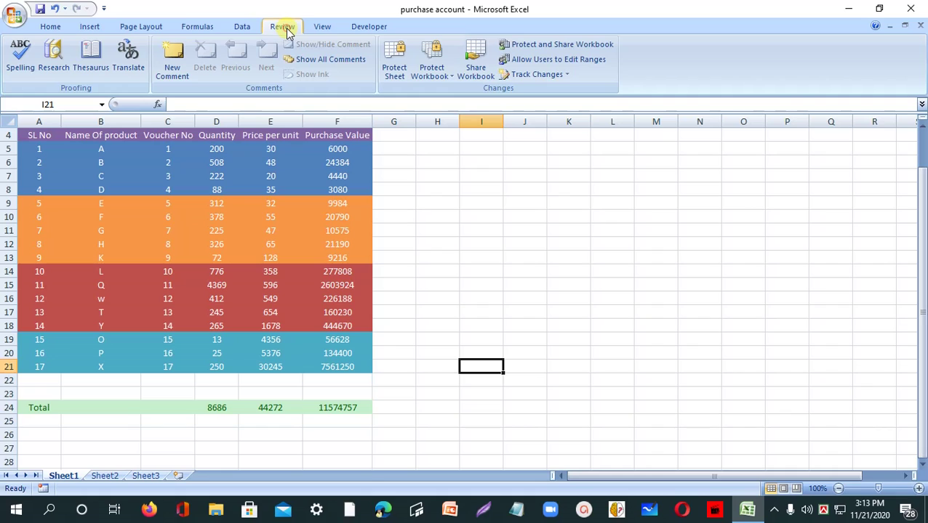
{"action": "left_click", "coordinate": [396, 73]}
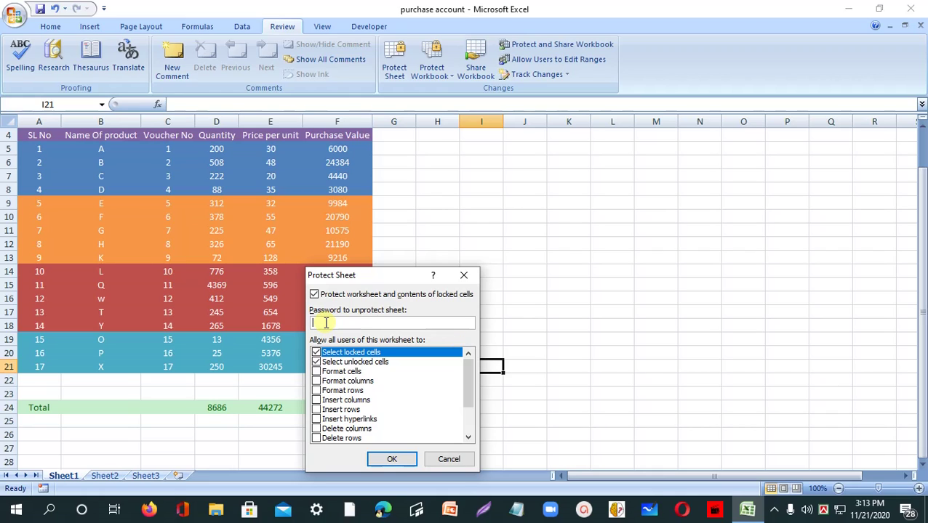
{"action": "type", "text": "12345678910"}
{"action": "type", "text": "••••••"}
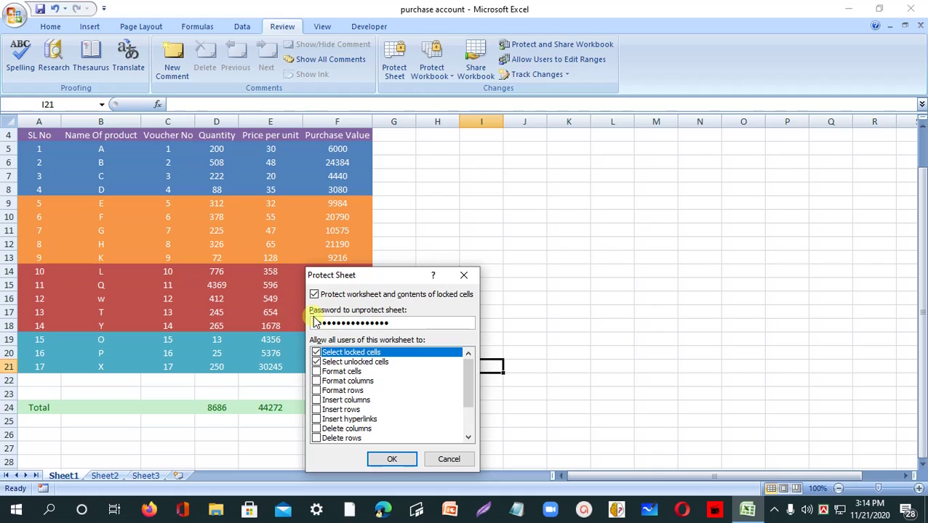
{"action": "left_click", "coordinate": [392, 459]}
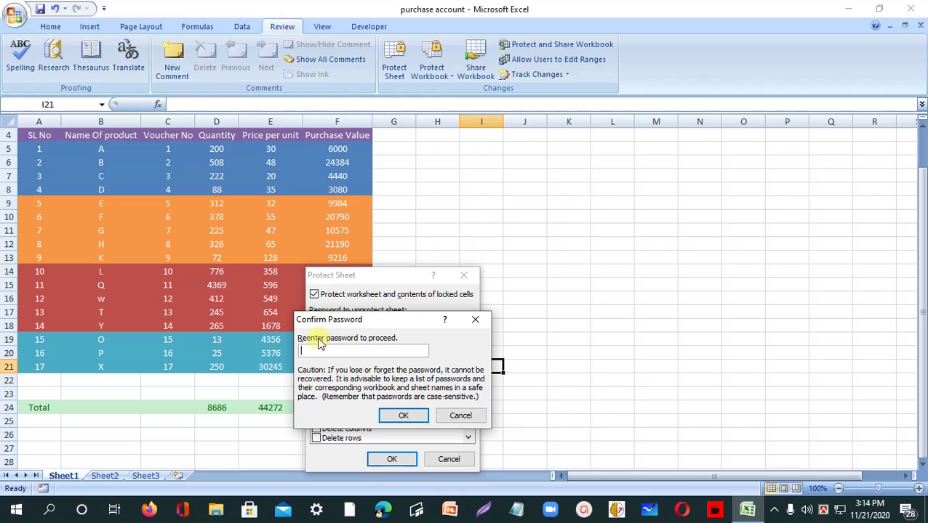
- Re-enter the sheet password in the Confirm Password dialog to lock Sheet1
{"action": "left_click", "coordinate": [310, 350]}
{"action": "type", "text": "12345"}
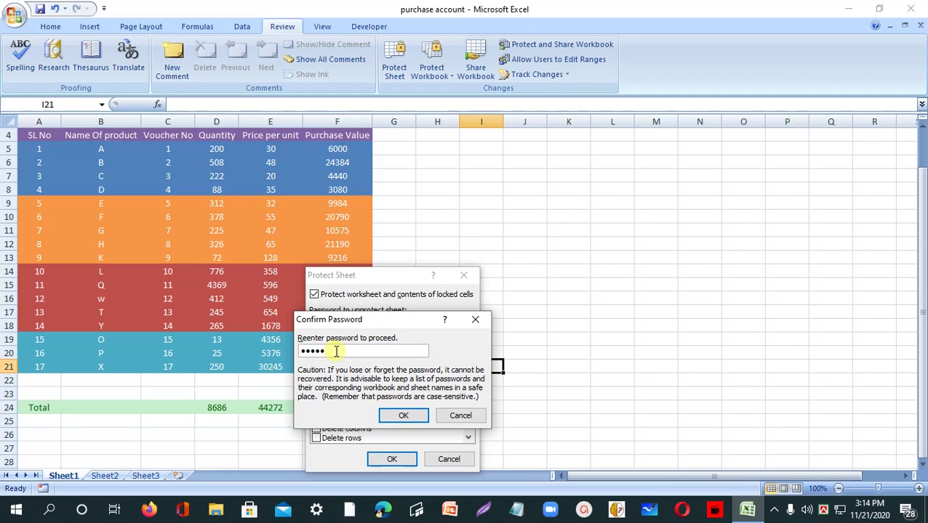
{"action": "type", "text": "6789012345"}
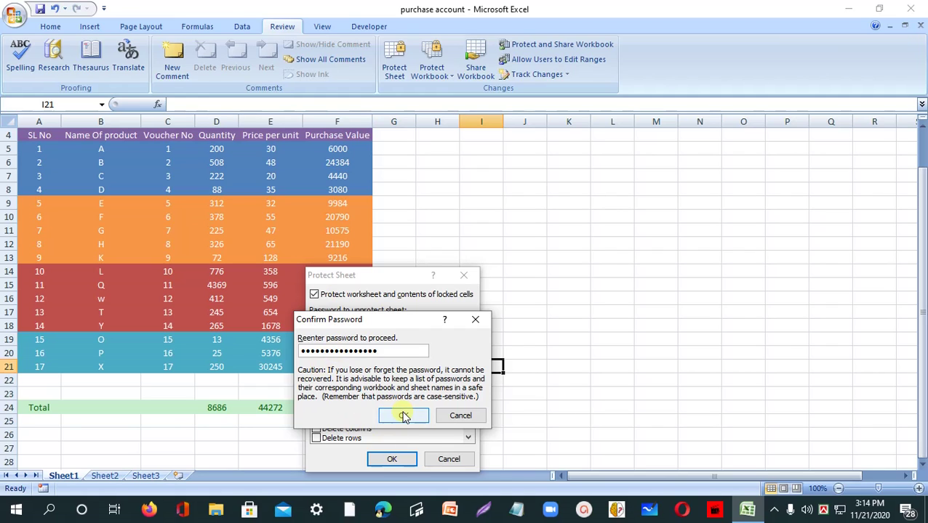
{"action": "left_click", "coordinate": [403, 417]}
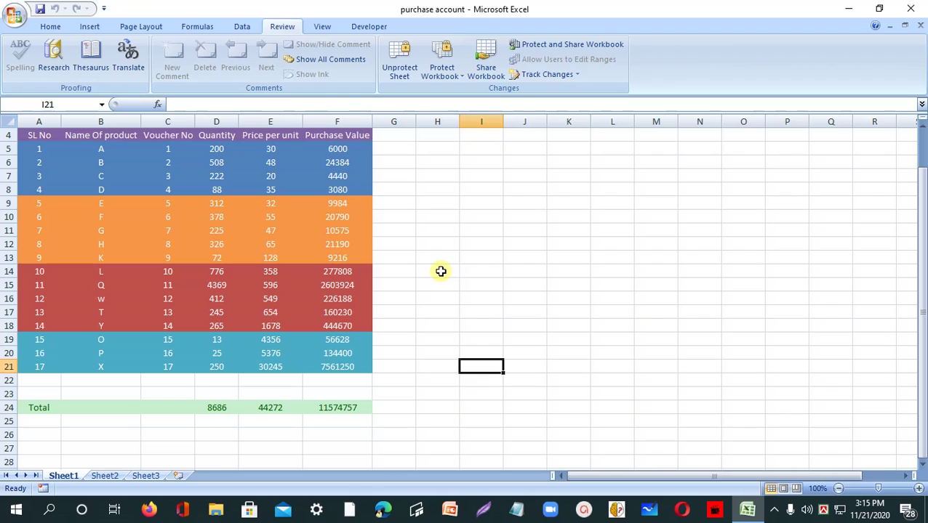
{"action": "left_click", "coordinate": [217, 219]}
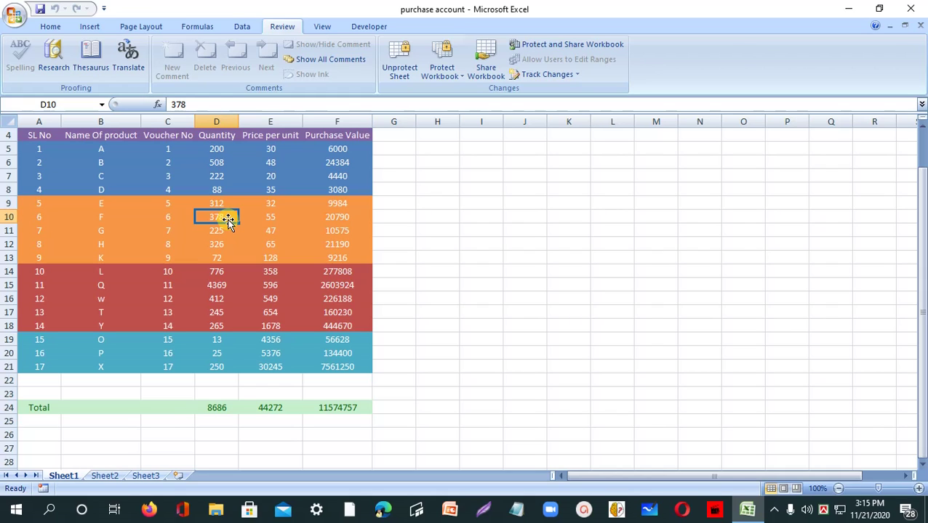
{"action": "double_click", "coordinate": [223, 217]}
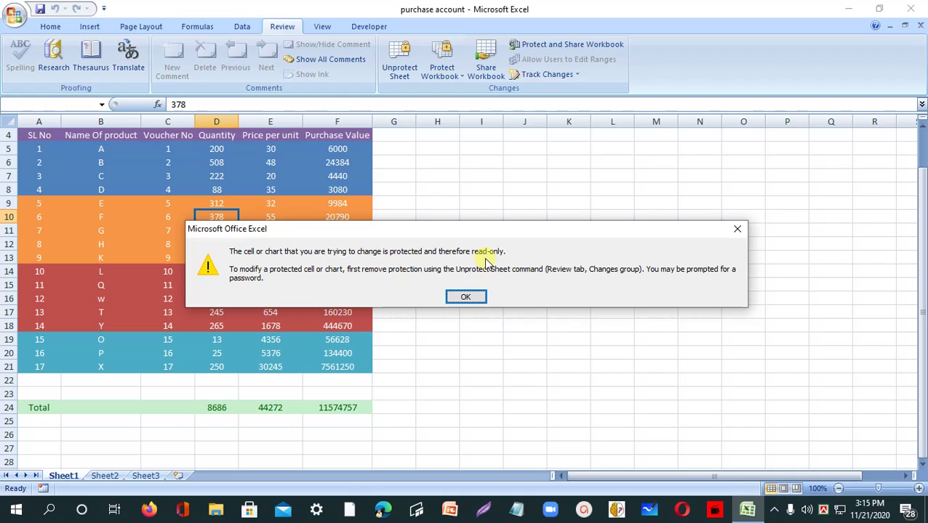
{"action": "left_click", "coordinate": [466, 299]}
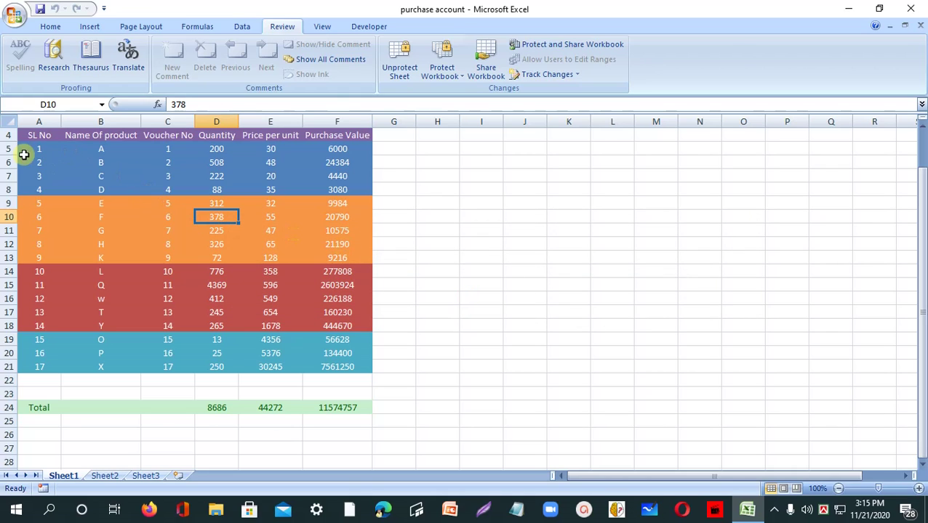
{"action": "left_click", "coordinate": [173, 153]}
{"action": "left_click", "coordinate": [221, 152]}
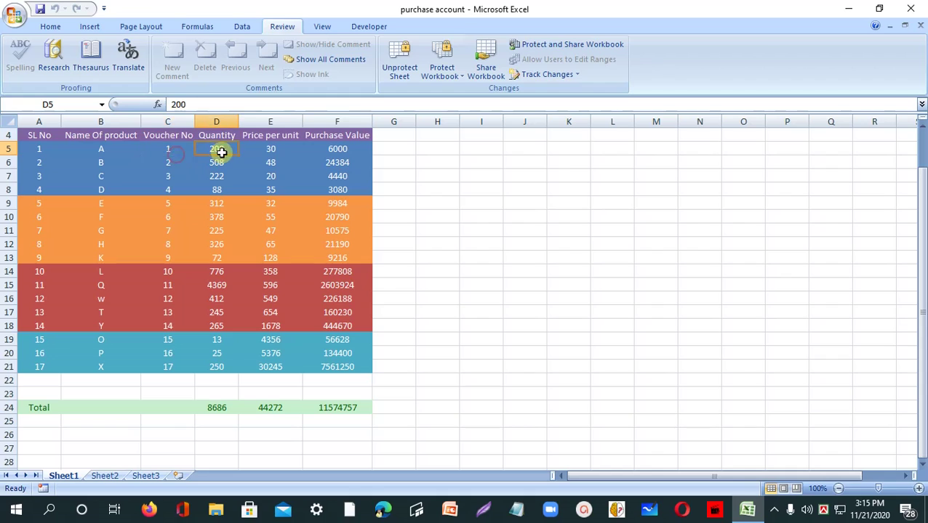
{"action": "left_click", "coordinate": [271, 159]}
{"action": "left_click", "coordinate": [331, 149]}
{"action": "left_click", "coordinate": [354, 181]}
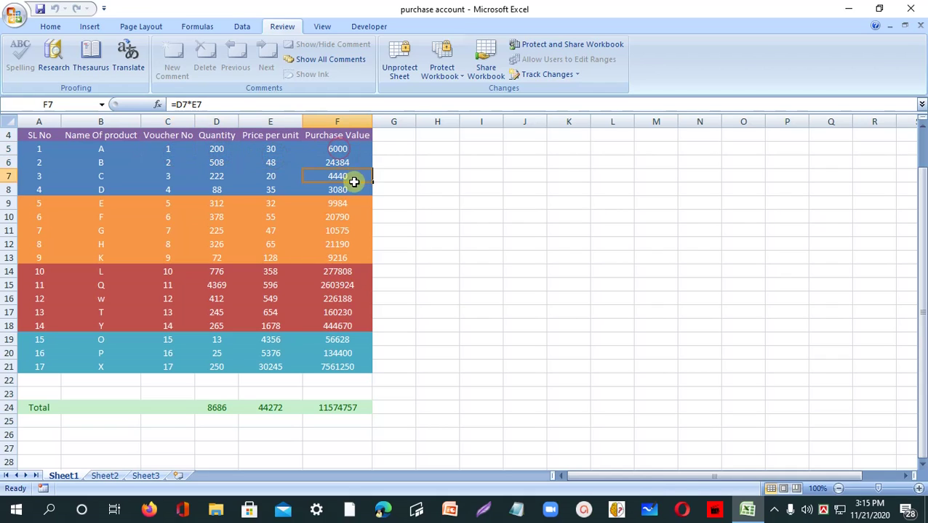
{"action": "left_click_drag", "start_coordinate": [354, 181], "coordinate": [354, 191]}
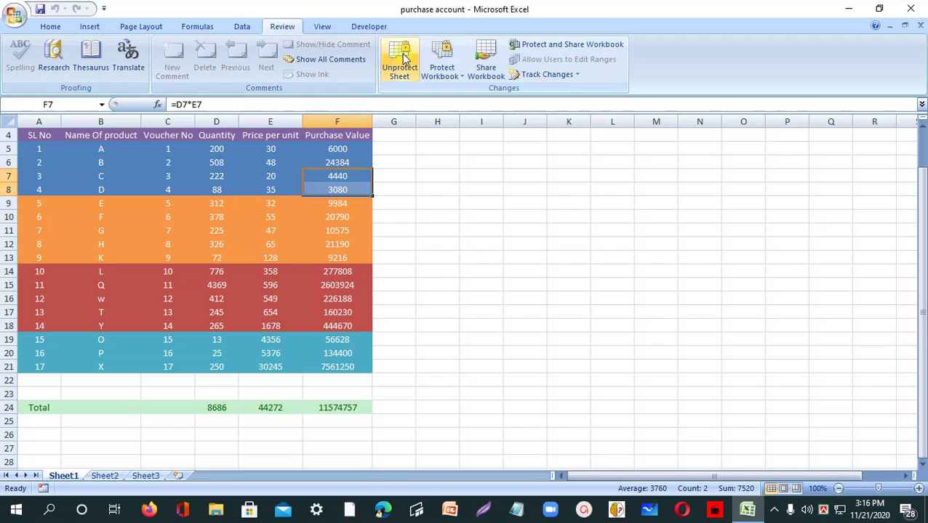
- Launch Unprotect Sheet from the Review ribbon and begin typing the sheet's password
{"action": "left_click", "coordinate": [405, 76]}
{"action": "left_click", "coordinate": [398, 60]}
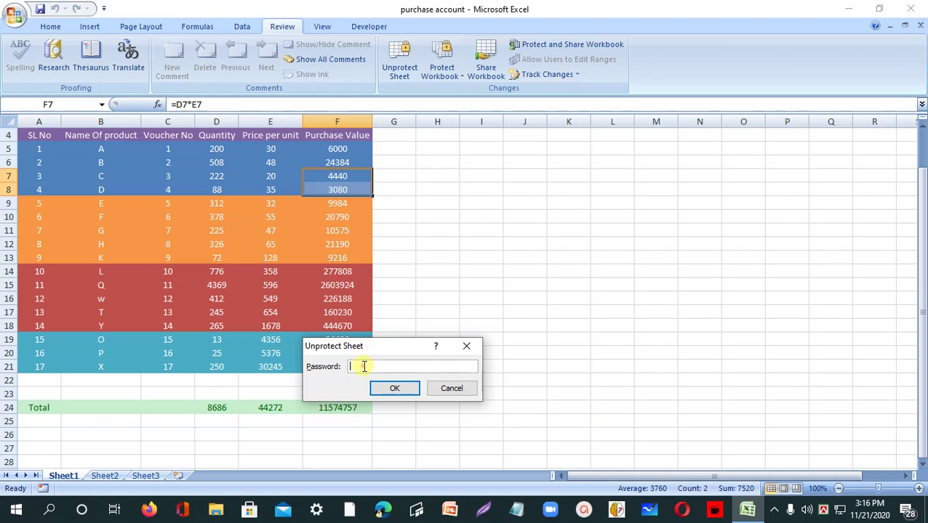
- Enter the purchase account sheet's password in the Unprotect Sheet Password field
{"action": "type", "text": "12"}
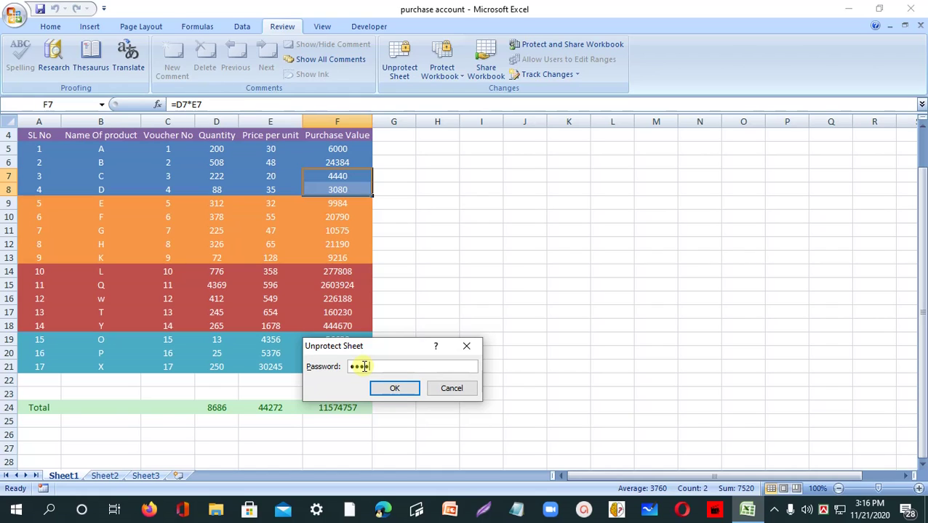
- Launch Unprotect Sheet from the Review ribbon and begin typing the sheet's password
- Enter the purchase account sheet's password in the Unprotect Sheet Password field
{"action": "type", "text": "5678"}
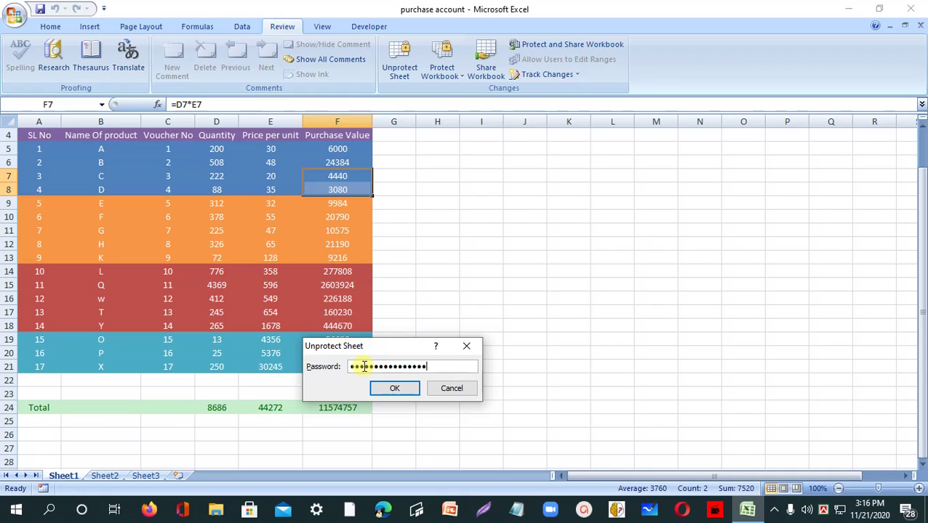
- Confirm the sheet password to remove protection, then select cell E11 to check editing
{"action": "left_click", "coordinate": [396, 389]}
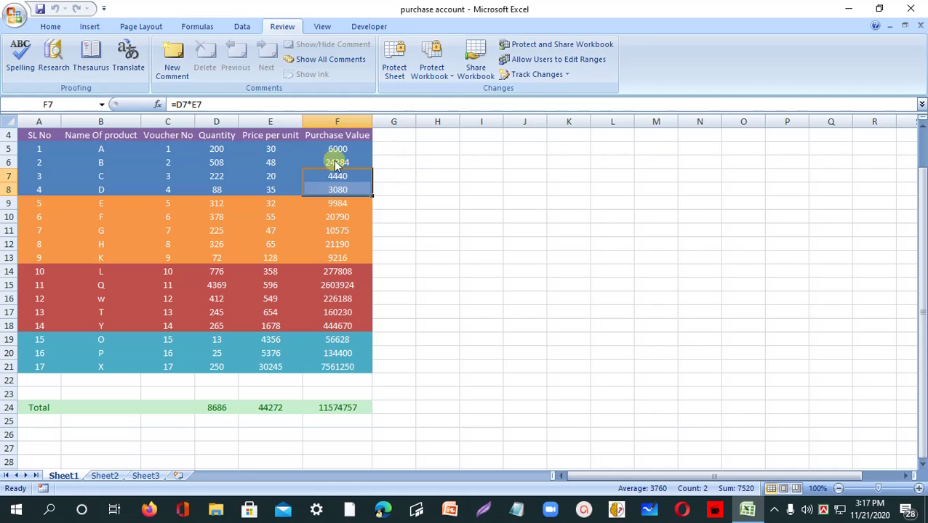
{"action": "left_click", "coordinate": [289, 231]}
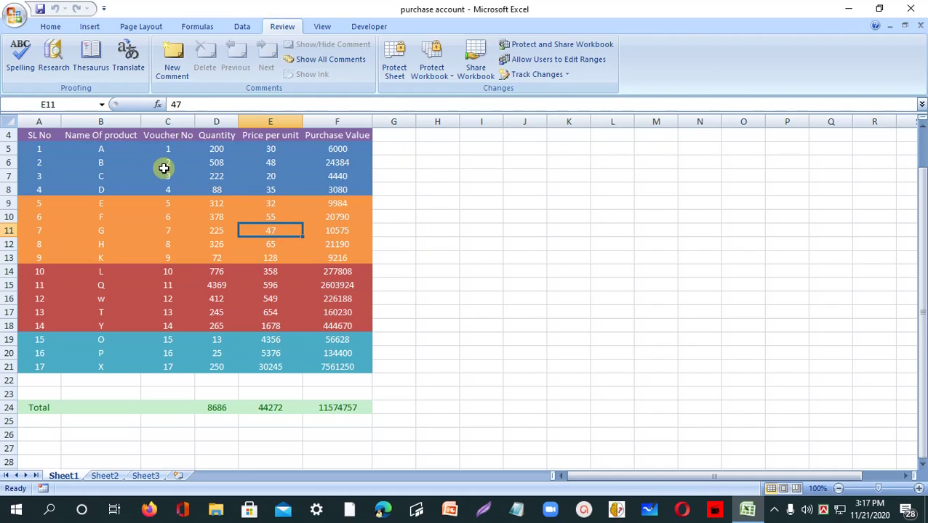
- Test-edit quantities D7 and D8, leaving D7 at 222 and replacing test value 1000 with 88
{"action": "left_click", "coordinate": [219, 180]}
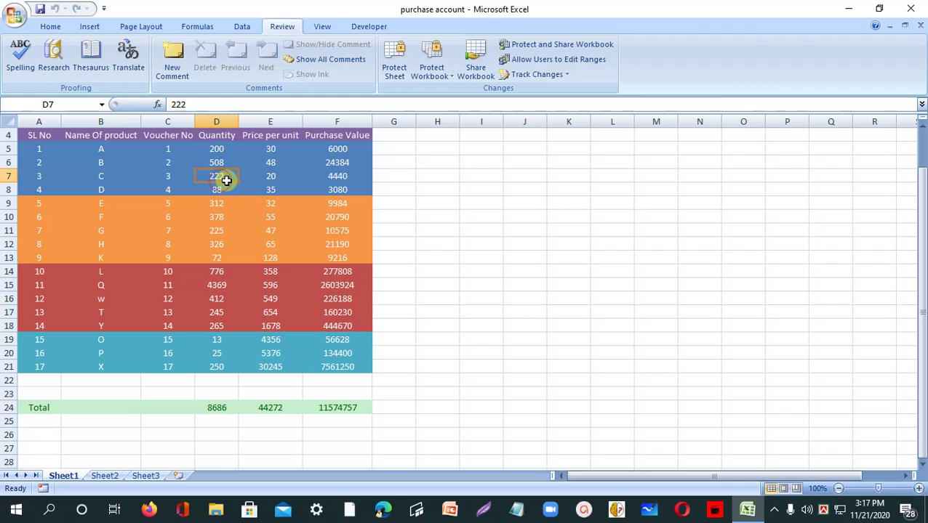
{"action": "type", "text": "2"}
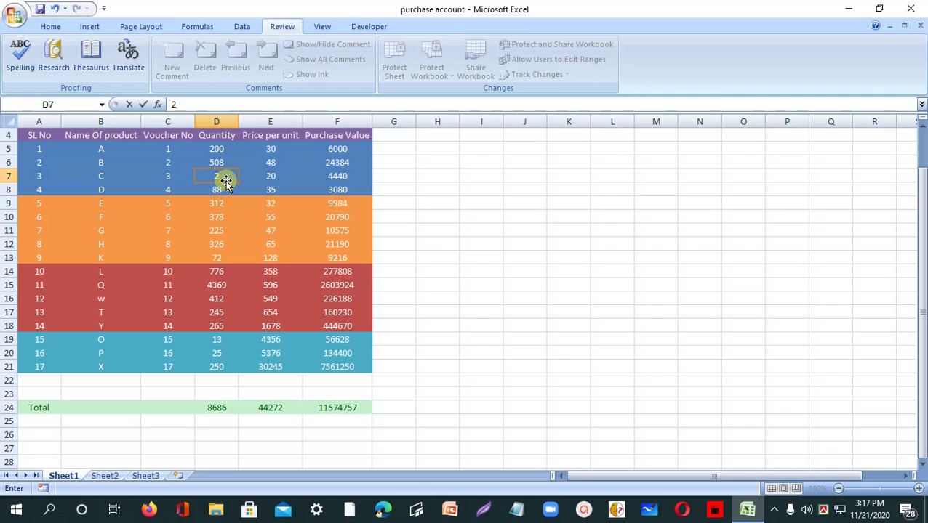
{"action": "type", "text": "22"}
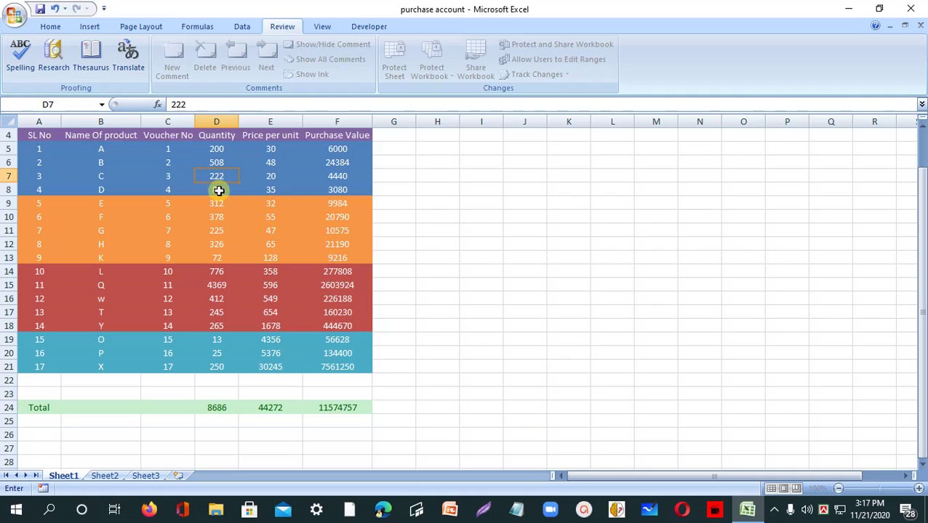
{"action": "left_click", "coordinate": [218, 191]}
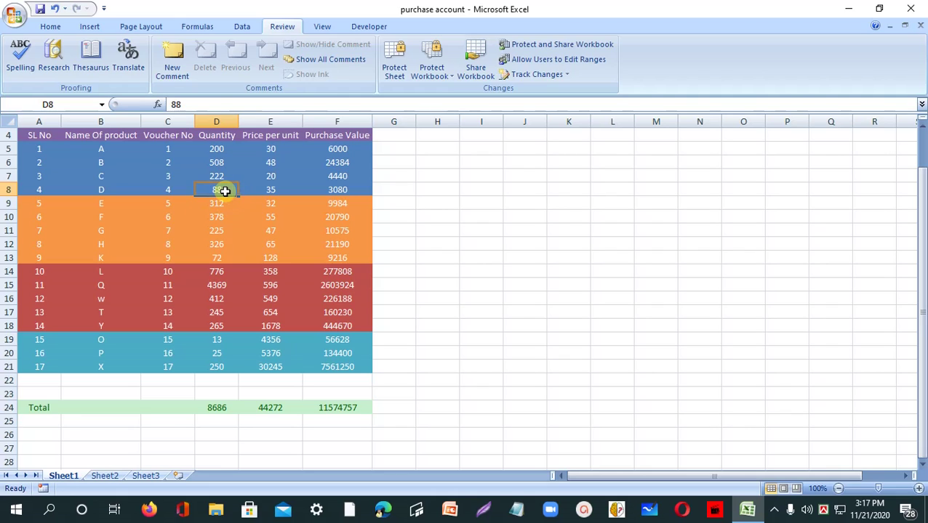
{"action": "type", "text": "1000"}
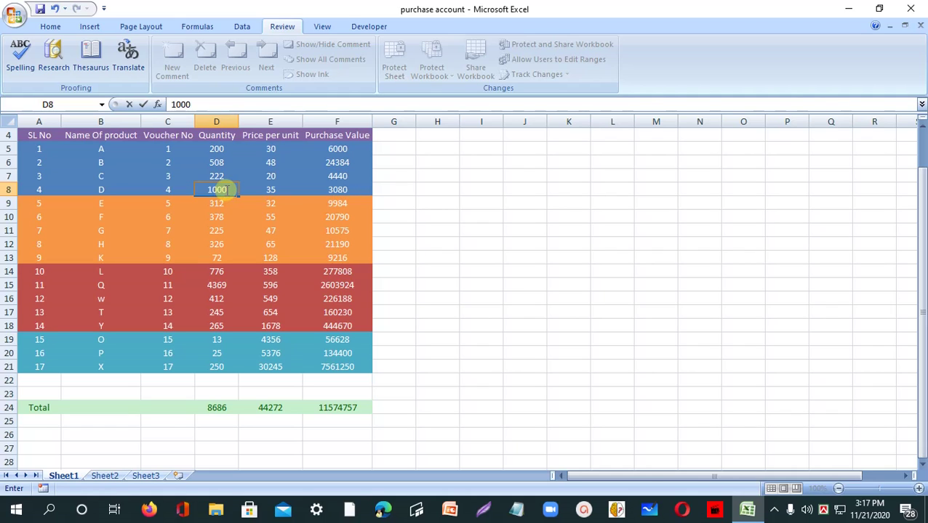
{"action": "key", "text": "F2"}
{"action": "key", "text": "BackSpace"}
{"action": "key", "text": "BackSpace"}
{"action": "key", "text": "BackSpace"}
{"action": "key", "text": "BackSpace"}
{"action": "type", "text": "88"}
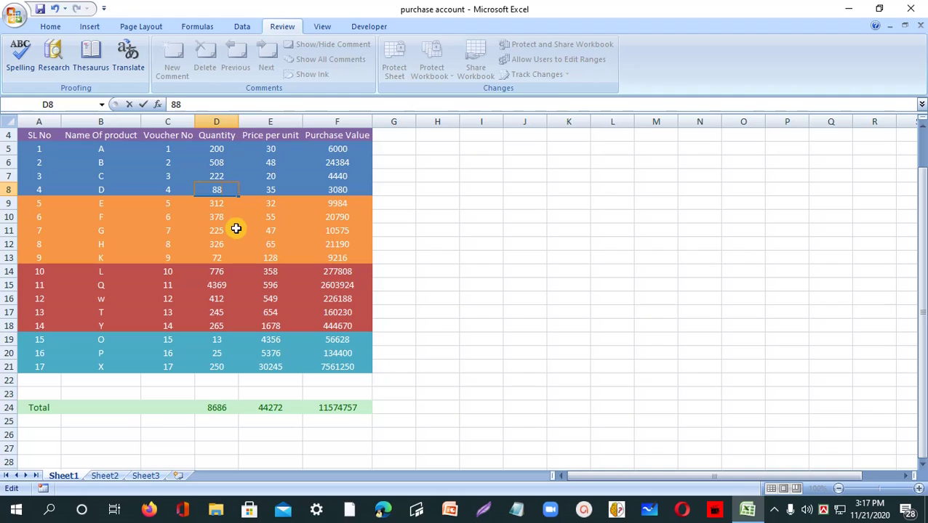
- Commit 88 in D8, giving a 3080 purchase value, and reveal the hidden notification-area icons
{"action": "left_click", "coordinate": [479, 258]}
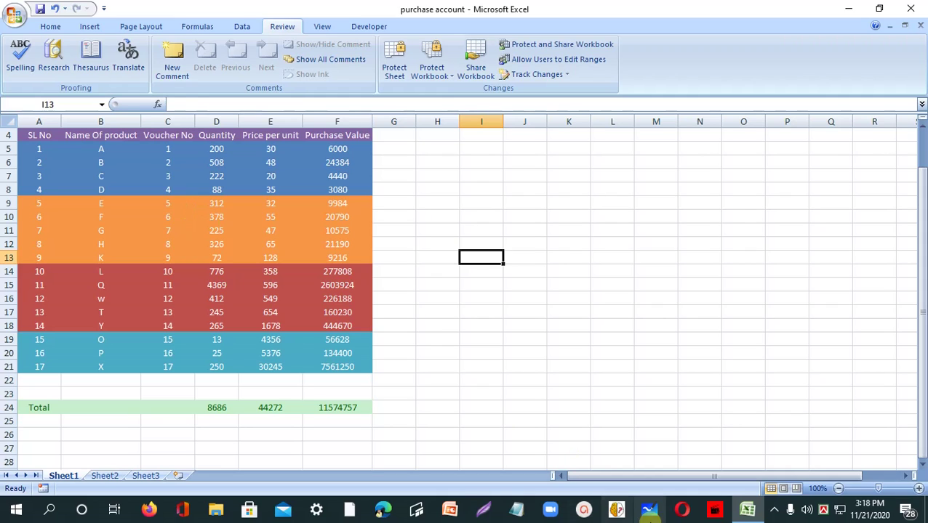
{"action": "left_click", "coordinate": [778, 513]}
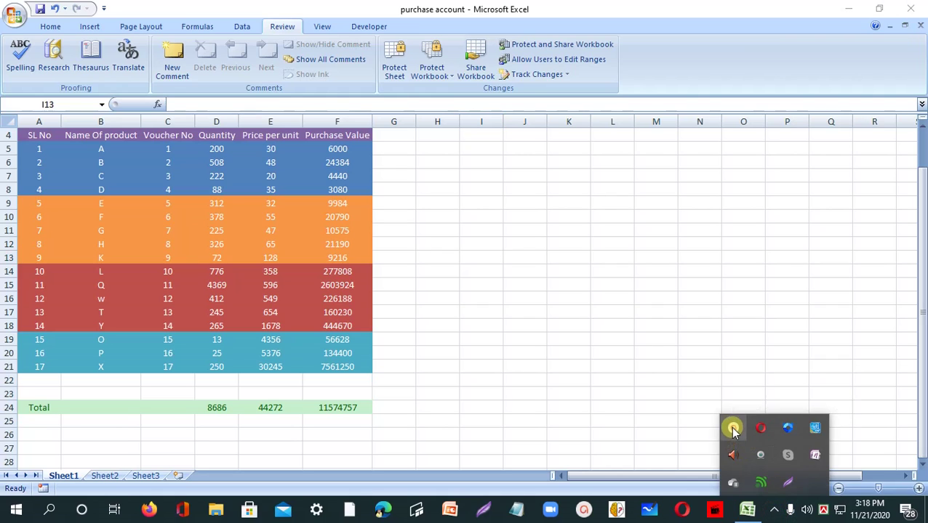